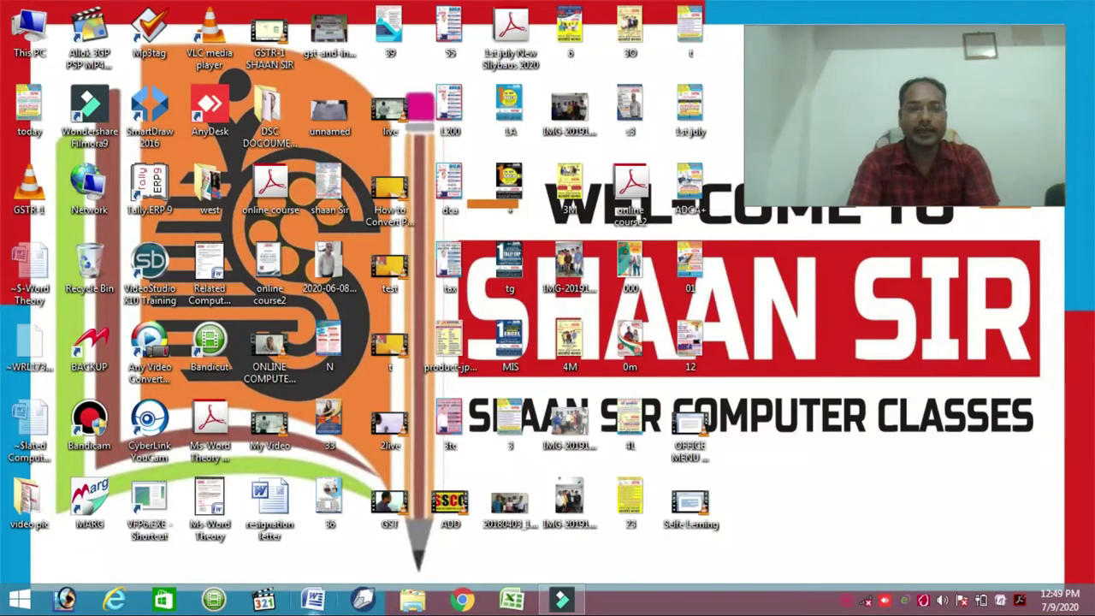
Launch Word with a blank Document1 and show the Insert ribbon commands.
left_click(315, 601)
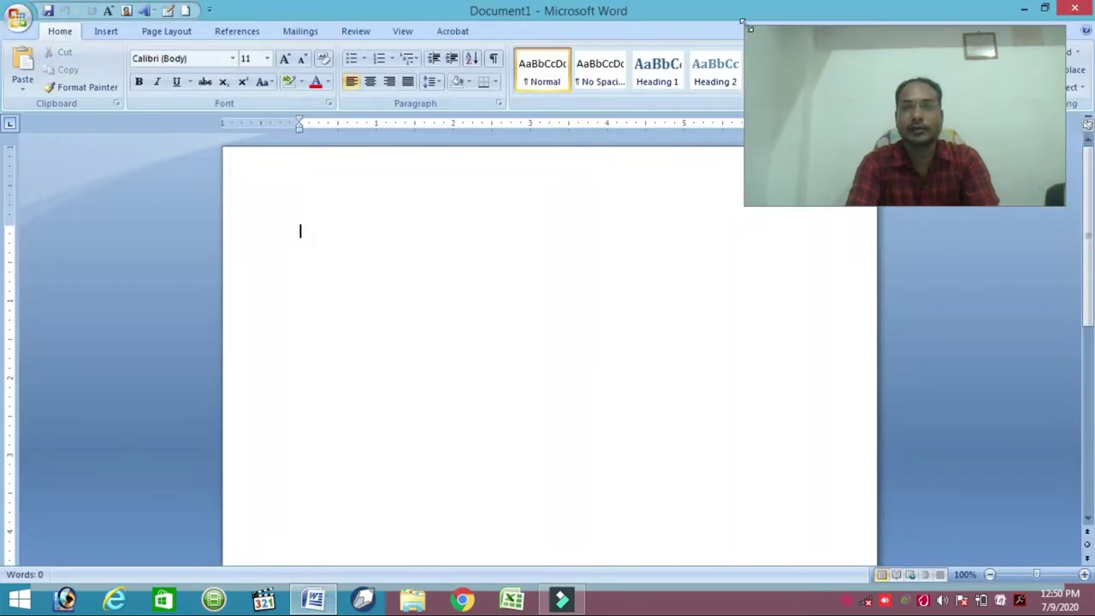
left_click_drag(742, 22, 802, 47)
mouse_move(879, 102)
left_mouse_down()
mouse_move(870, 189)
mouse_move(883, 181)
left_mouse_up()
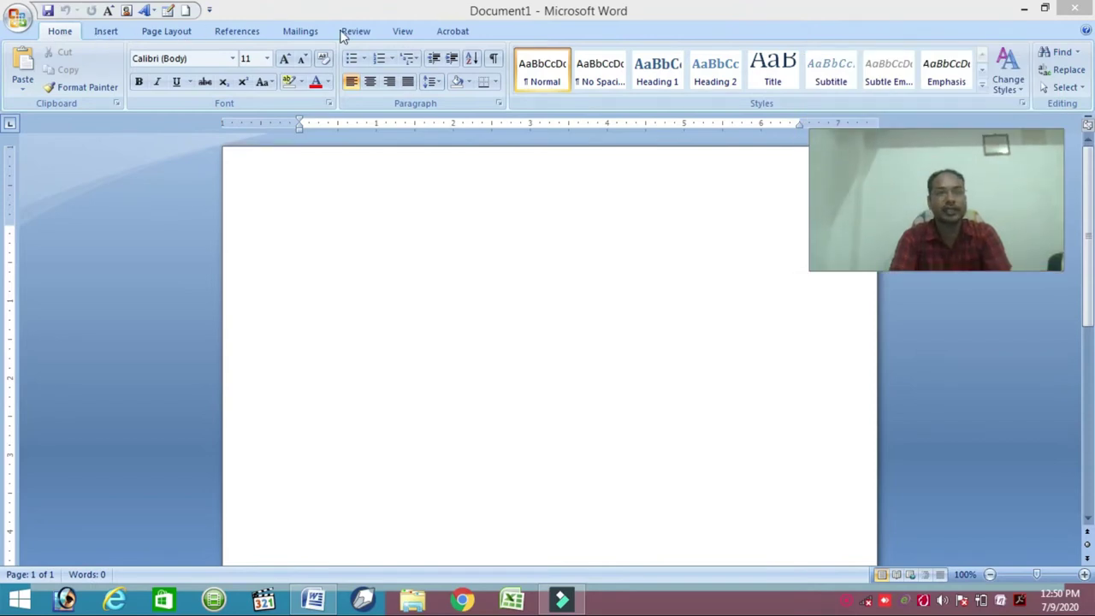
left_click(105, 32)
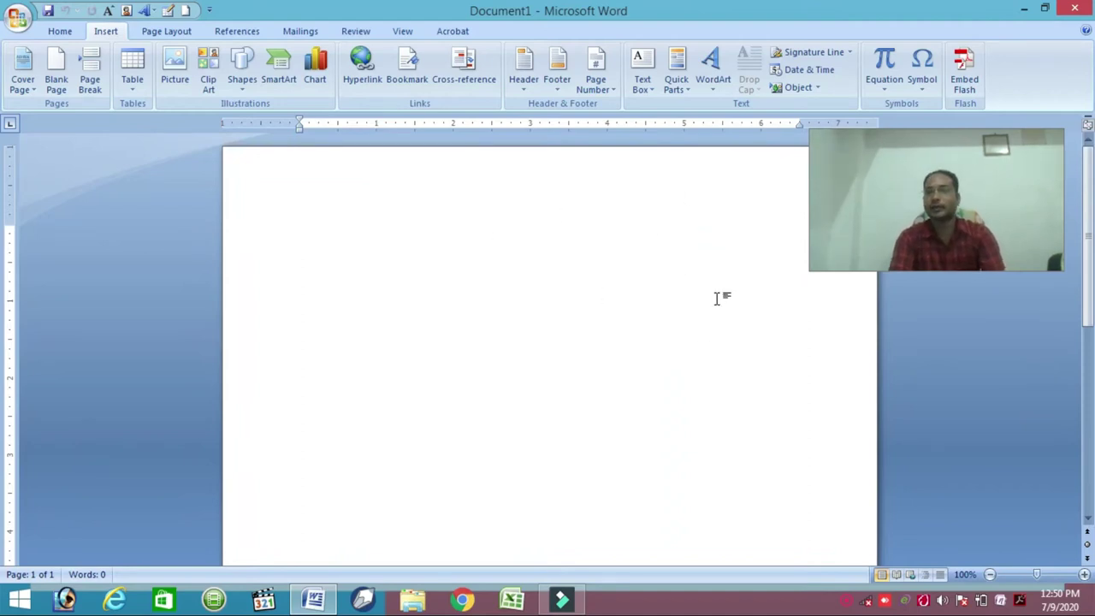
Insert the orange and green built-in design from the Cover Page gallery.
left_click(17, 85)
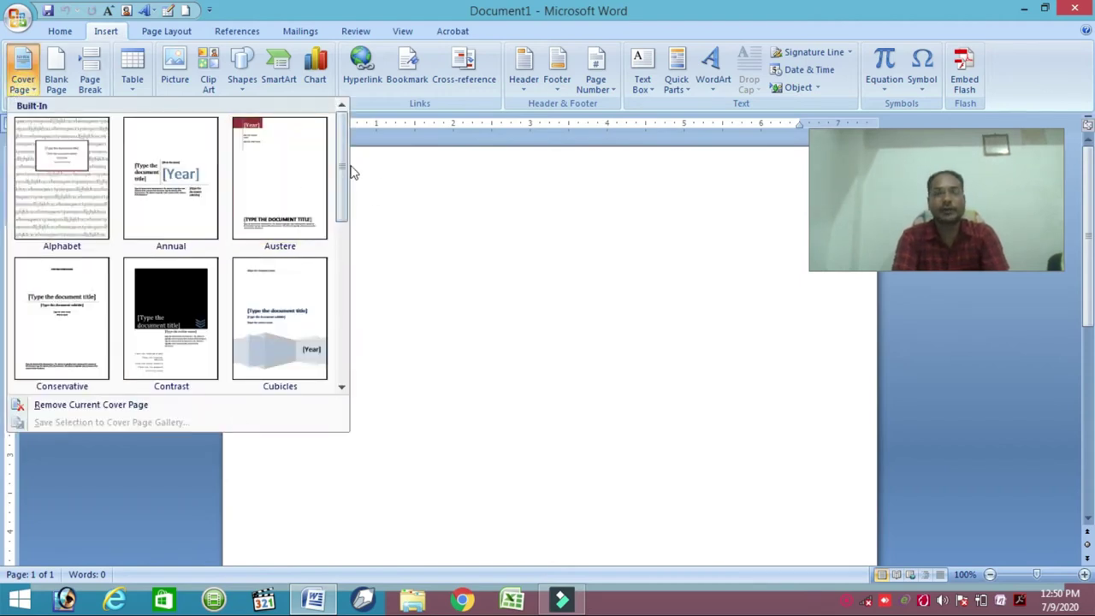
mouse_move(340, 165)
left_mouse_down()
mouse_move(337, 325)
mouse_move(366, 141)
mouse_move(332, 332)
left_mouse_up()
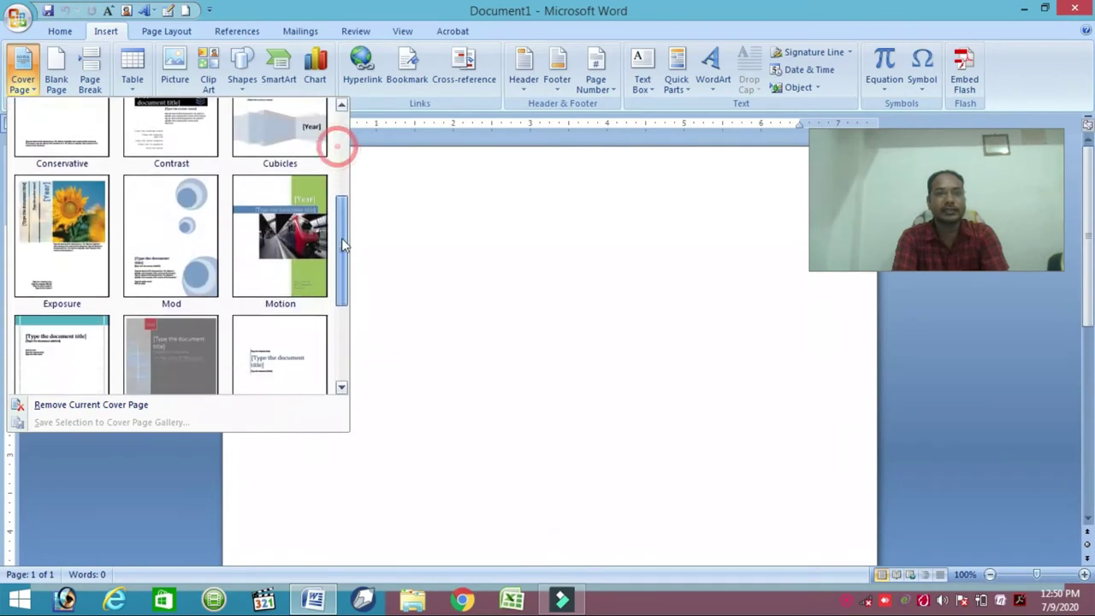
left_click(161, 321)
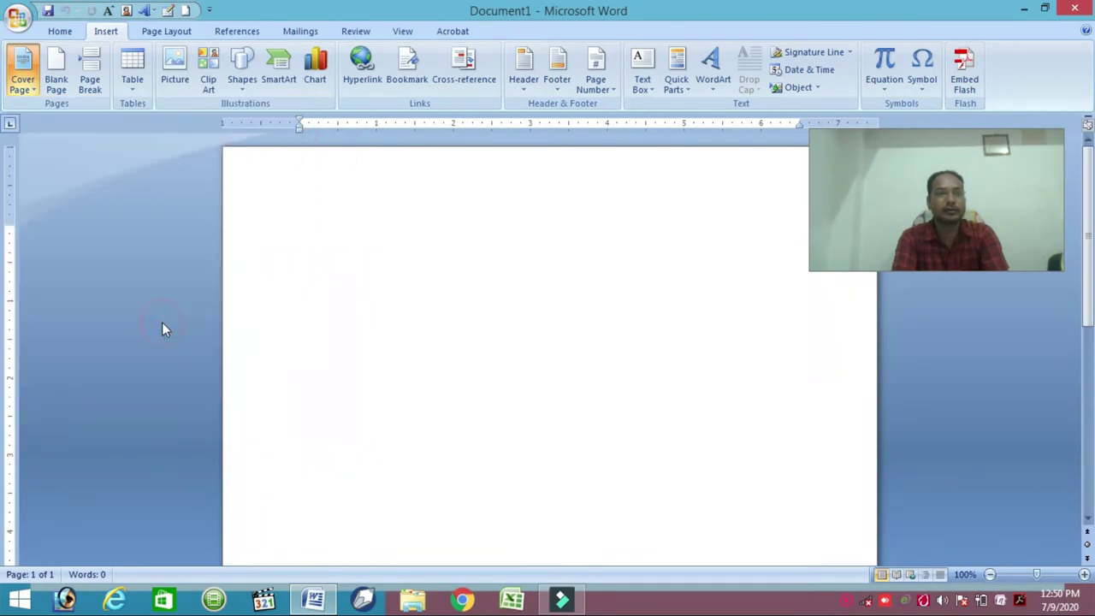
scroll(473, 359, "down", 1)
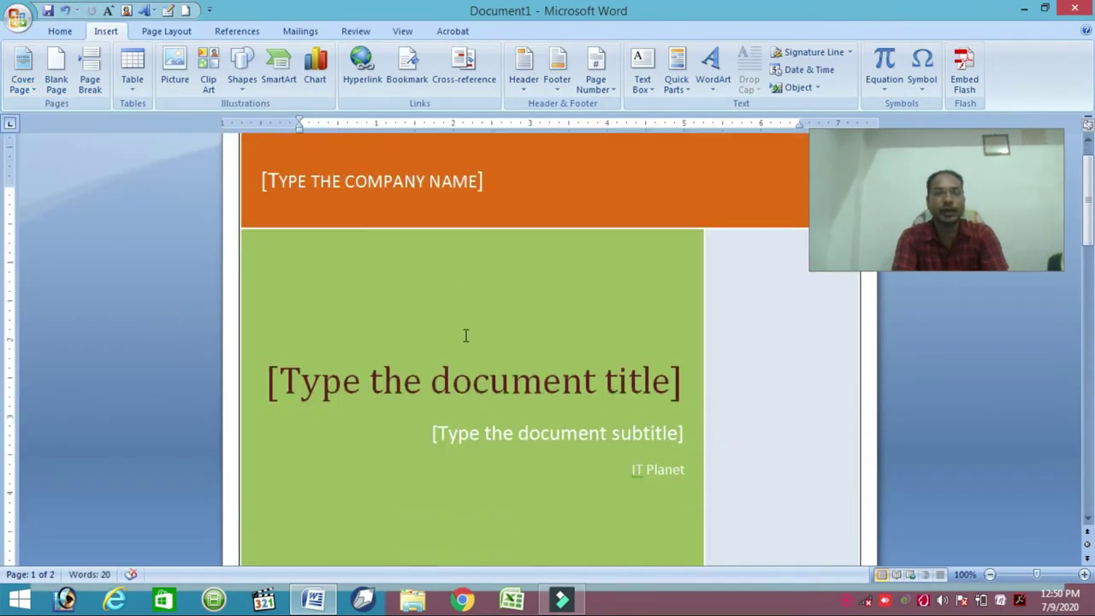
scroll(465, 334, "down", 3)
scroll(470, 335, "down", 3)
scroll(492, 336, "down", 5)
scroll(512, 335, "down", 2)
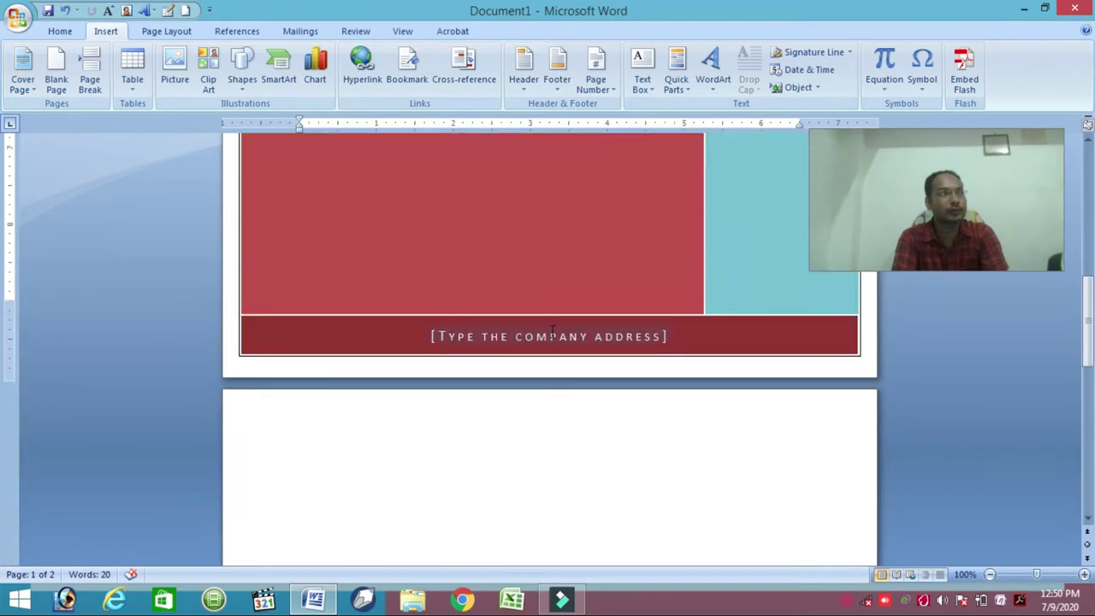
scroll(561, 325, "down", 4)
scroll(560, 325, "up", 8)
scroll(559, 325, "up", 5)
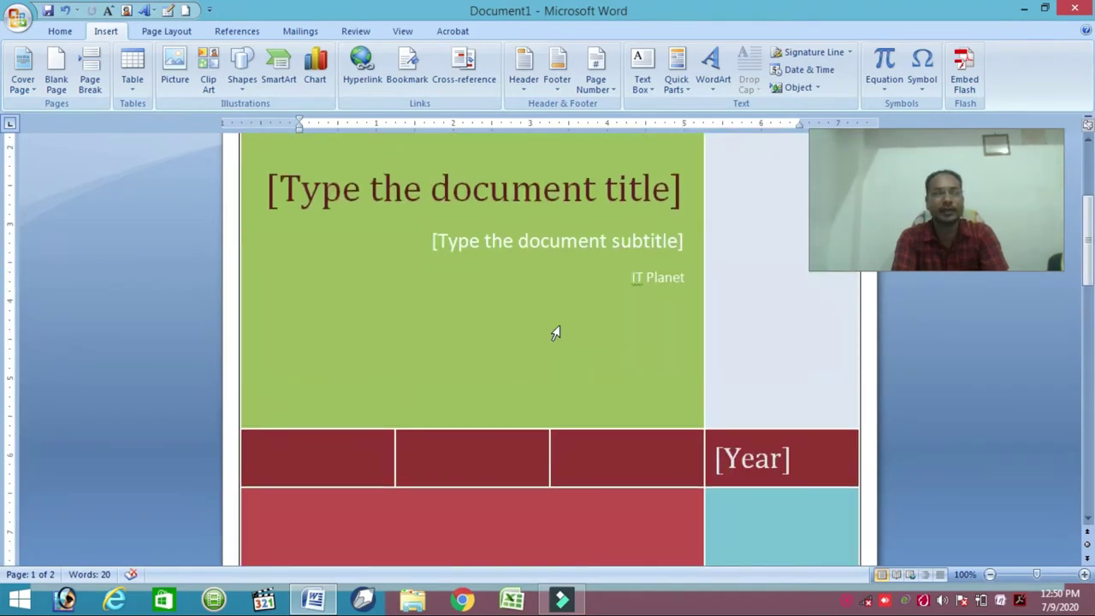
scroll(556, 322, "up", 4)
scroll(556, 323, "up", 2)
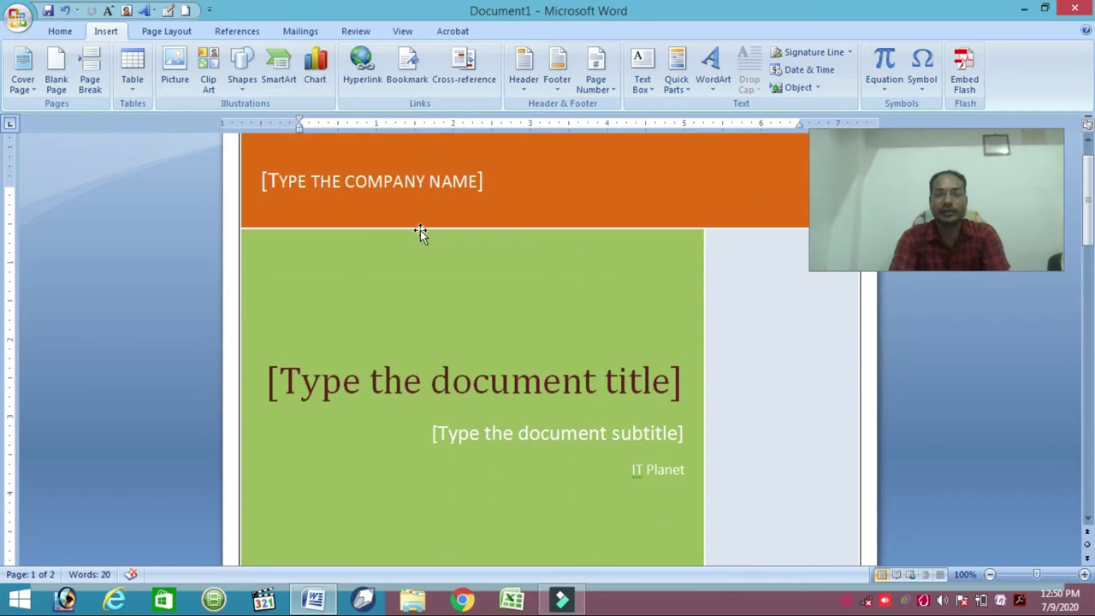
Type 'SSTA EDUCATION OPC PRIVATE LIMITED' into the cover page's company name placeholder.
left_click(416, 222)
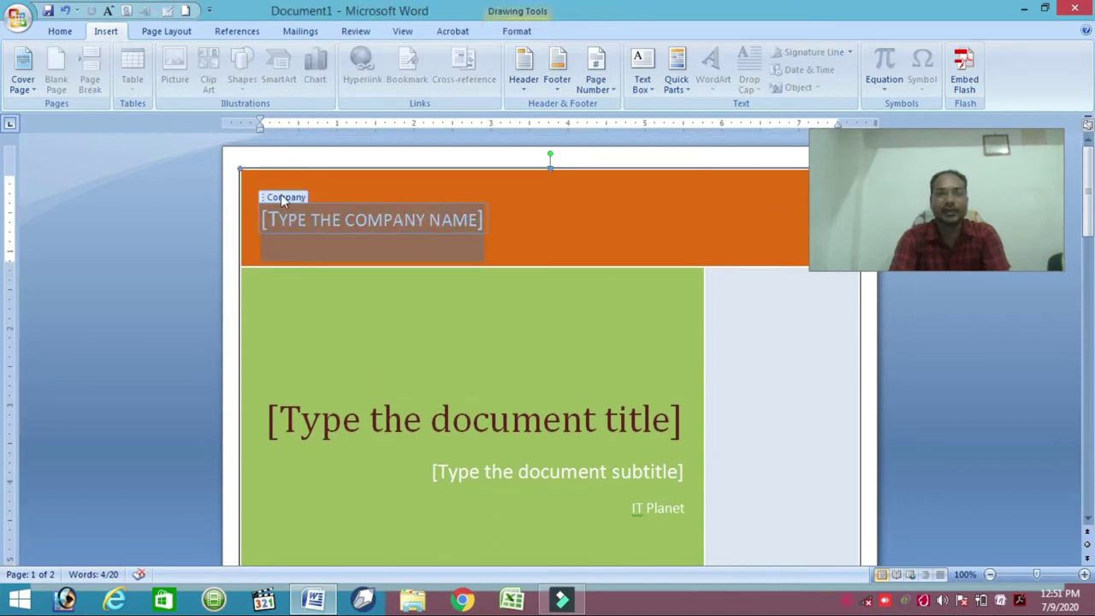
type("SSTA EDUCATION OPC PRIVATE LIMITED")
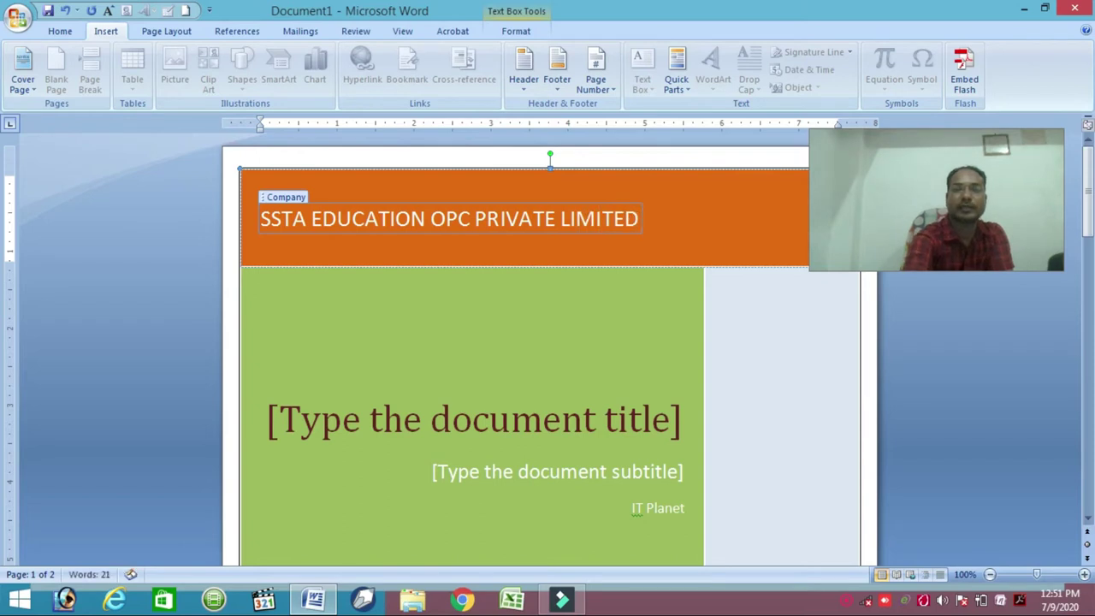
left_click(350, 416)
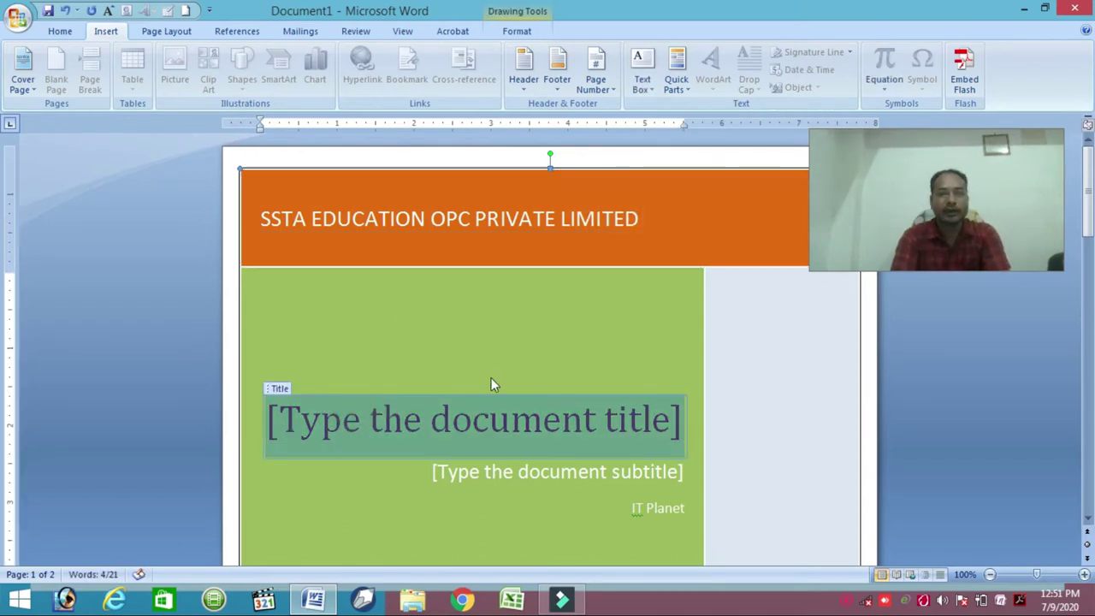
scroll(490, 377, "down", 3)
scroll(508, 337, "down", 3)
scroll(508, 337, "up", 4)
scroll(511, 323, "up", 2)
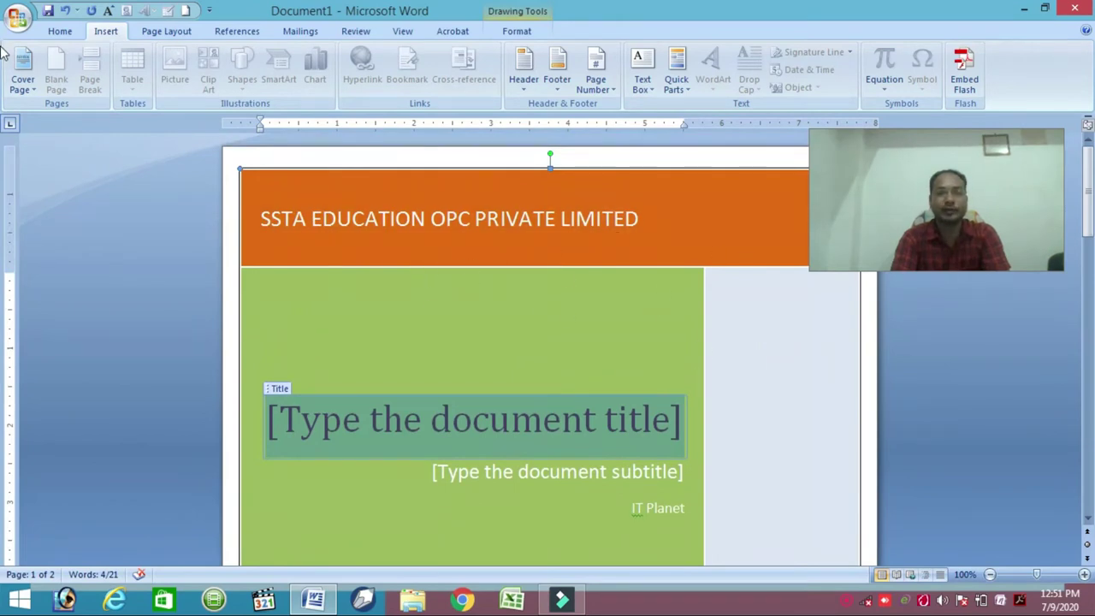
Remove the current cover page and insert the Austin design with the red [Year] banner.
left_click(23, 86)
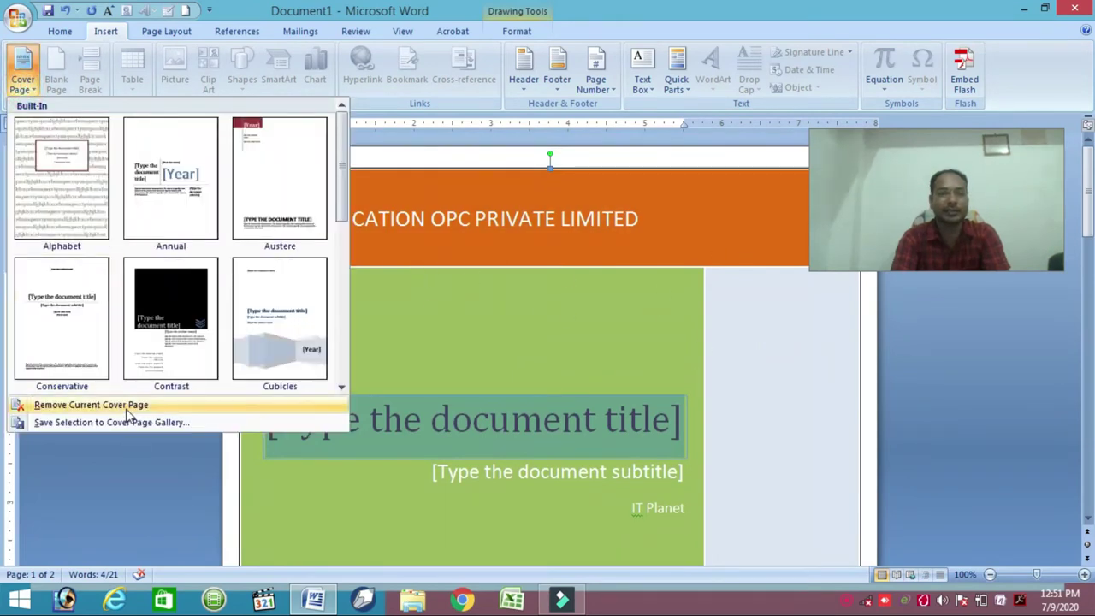
left_click(125, 408)
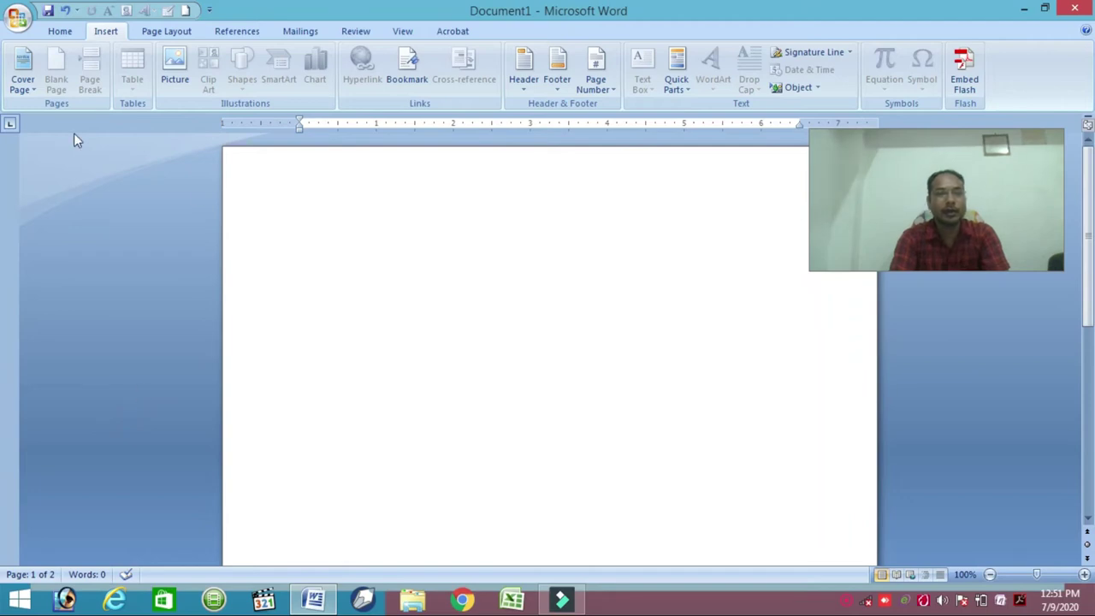
left_click(23, 73)
left_click(293, 193)
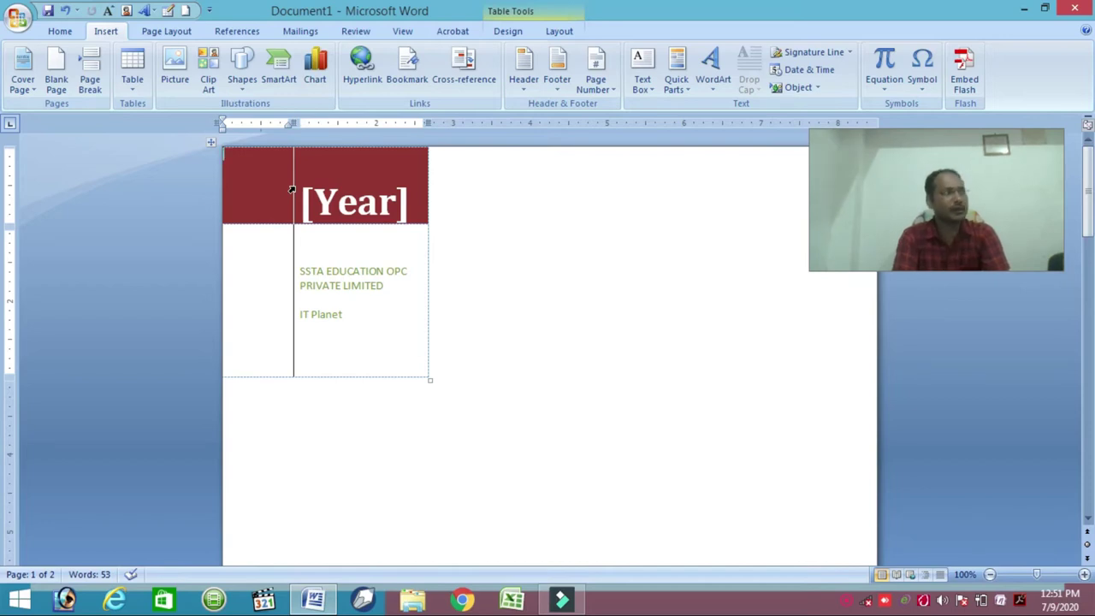
Insert a blank page and type 'Shaan sir computer classes' on page 2.
left_click(64, 86)
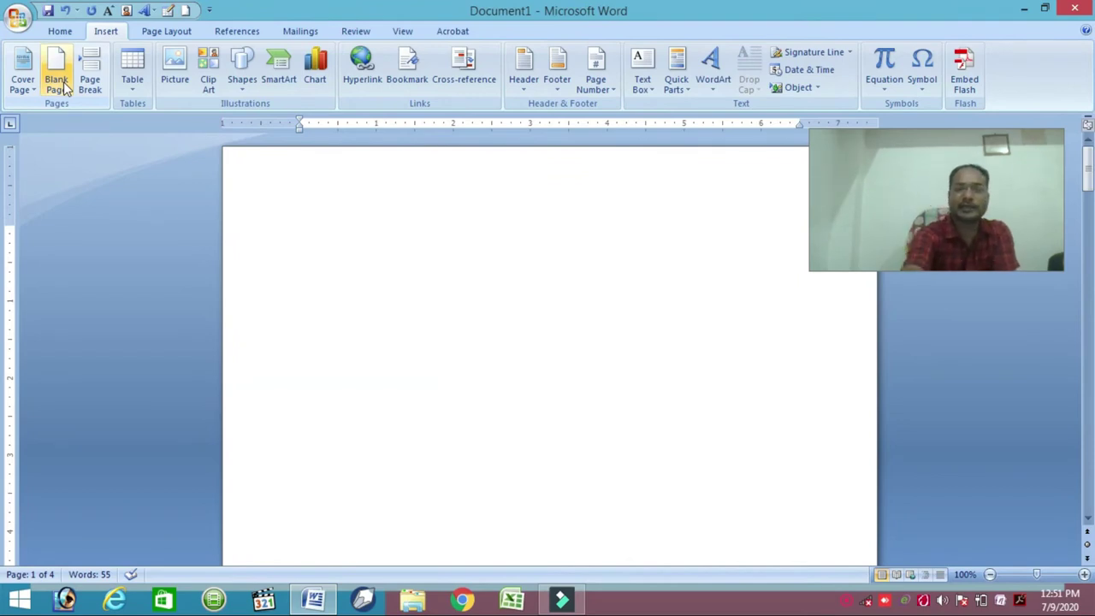
type("sShaan sir computer classes")
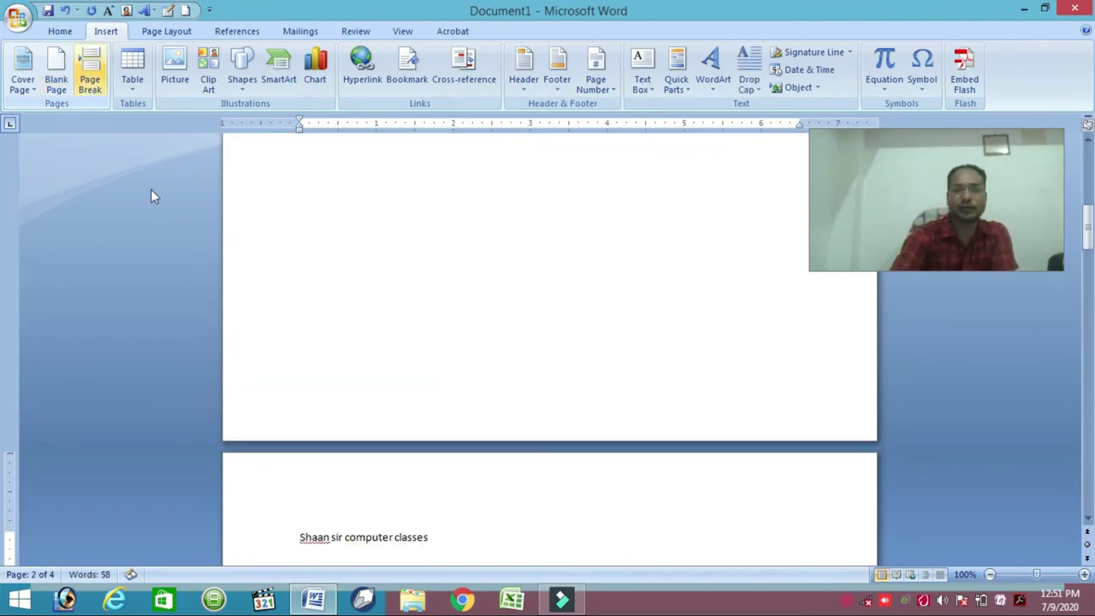
scroll(547, 509, "down", 1)
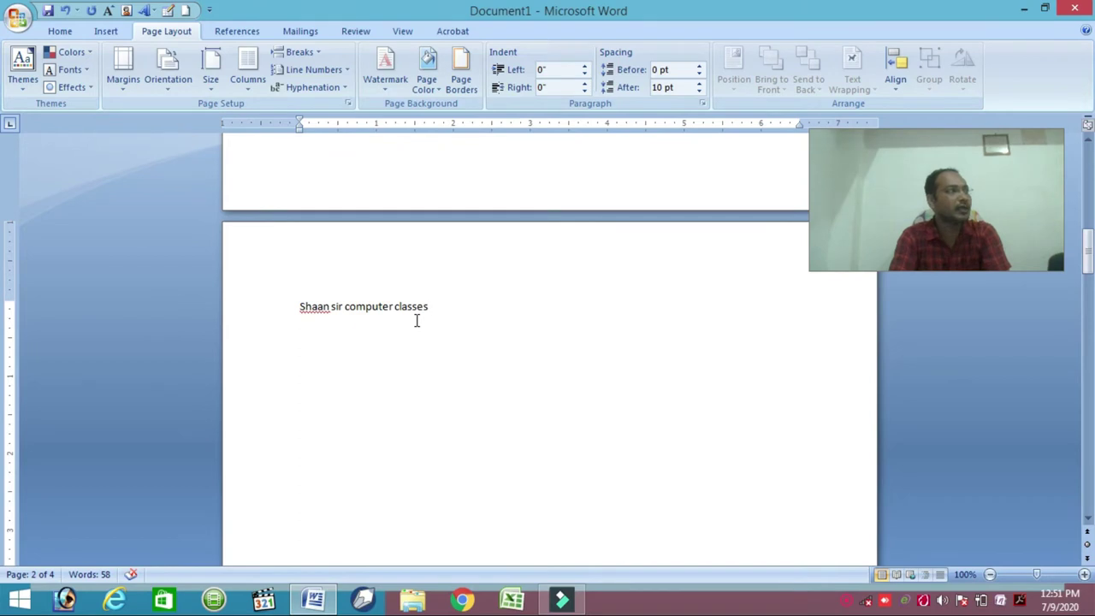
Insert a page break after the 'Shaan sir computer classes' line.
left_click(106, 31)
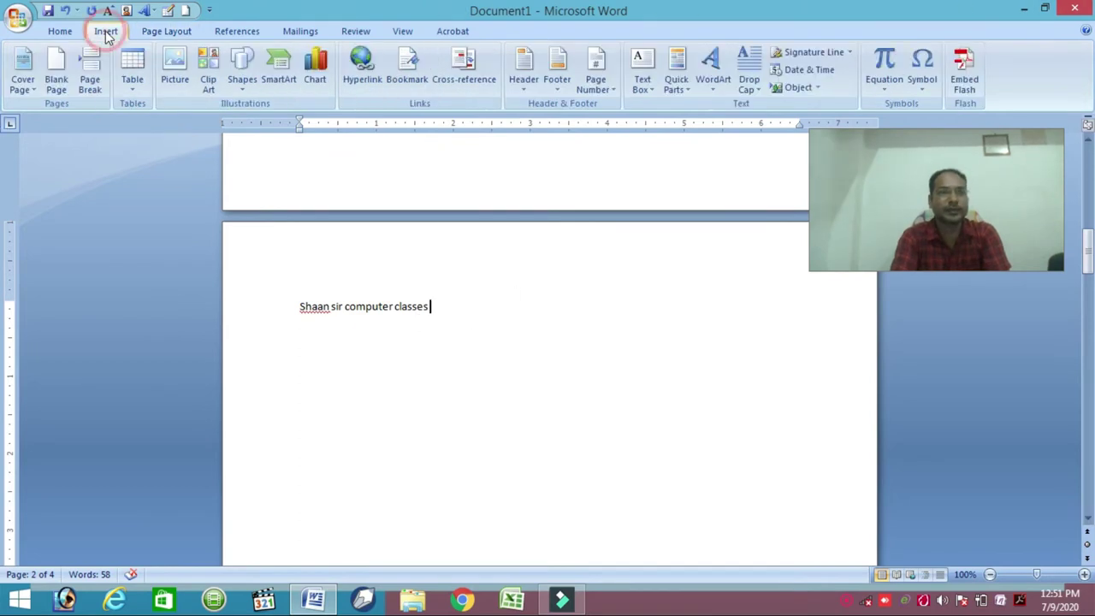
left_click(92, 81)
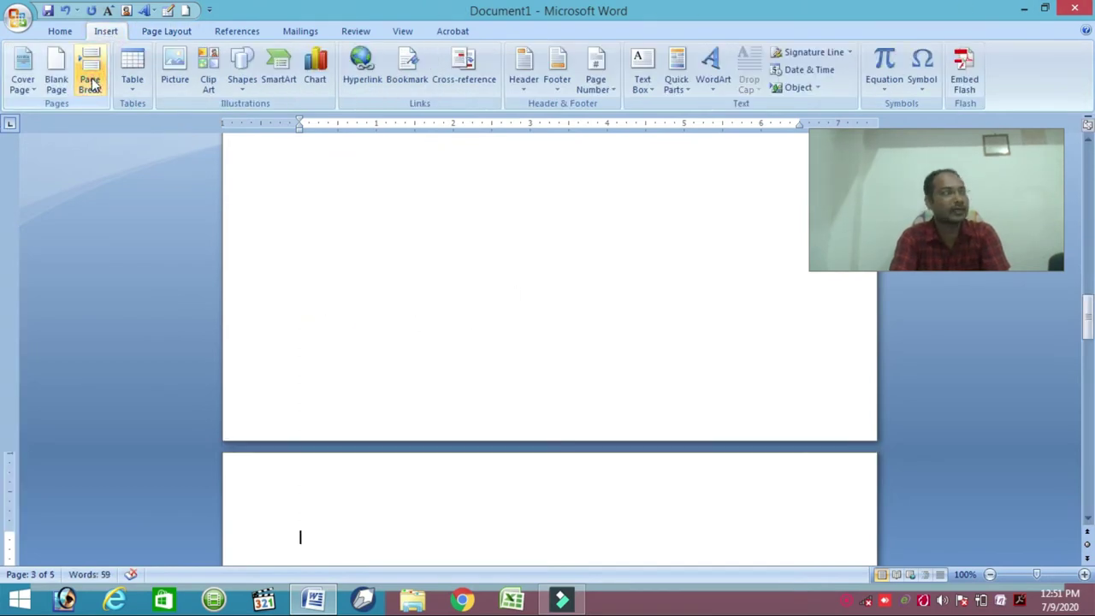
scroll(401, 435, "down", 6)
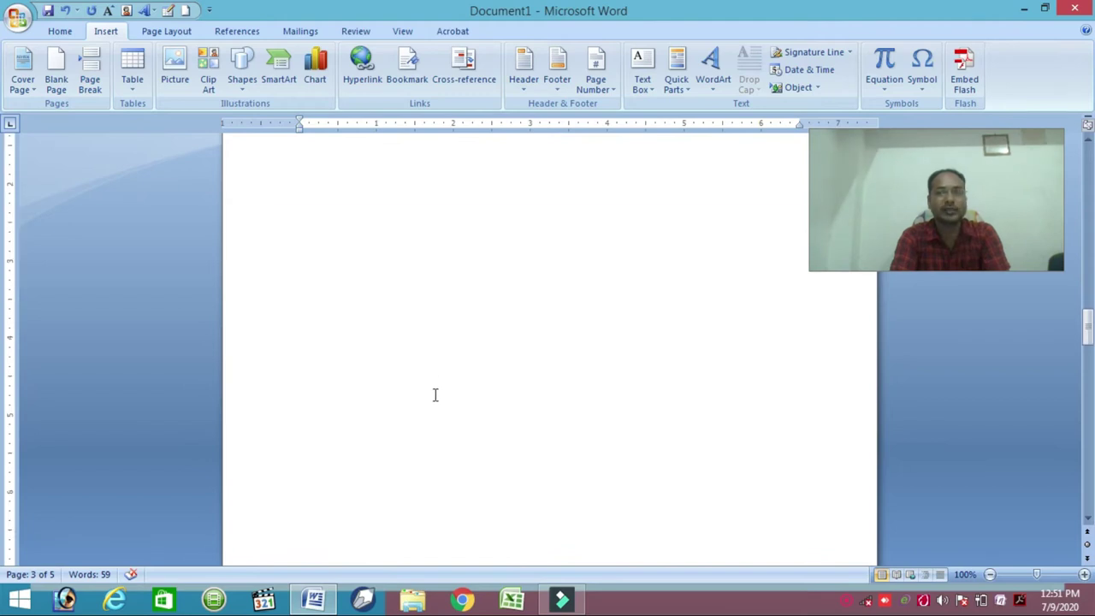
scroll(435, 395, "up", 3)
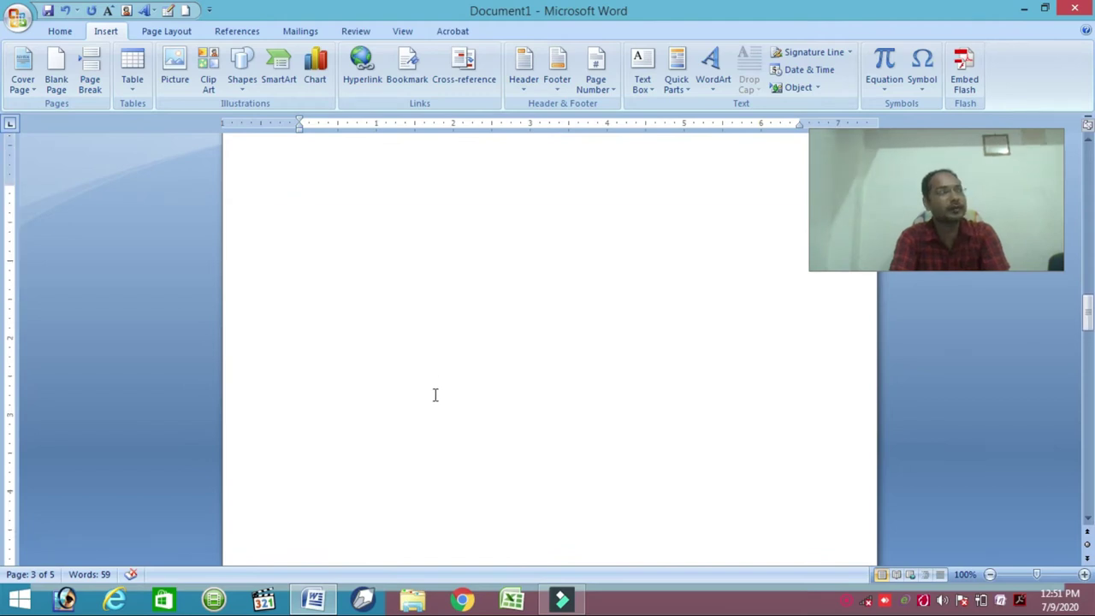
scroll(435, 394, "up", 3)
scroll(435, 389, "up", 4)
scroll(435, 385, "up", 3)
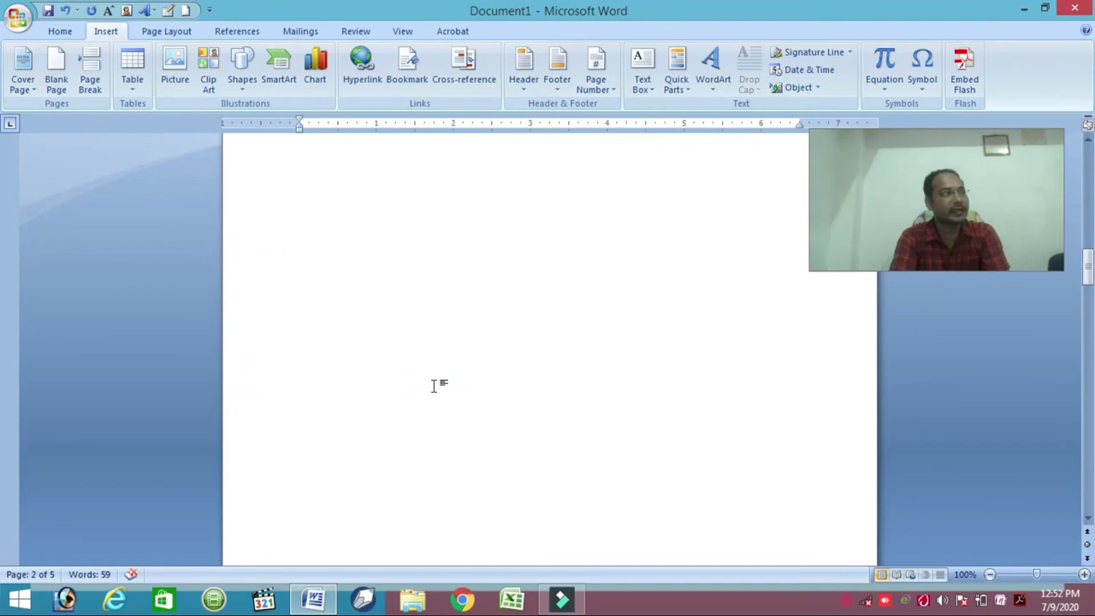
Remove the current cover page repeatedly via Cover Page > Remove Current Cover Page.
scroll(435, 385, "up", 3)
scroll(434, 386, "up", 3)
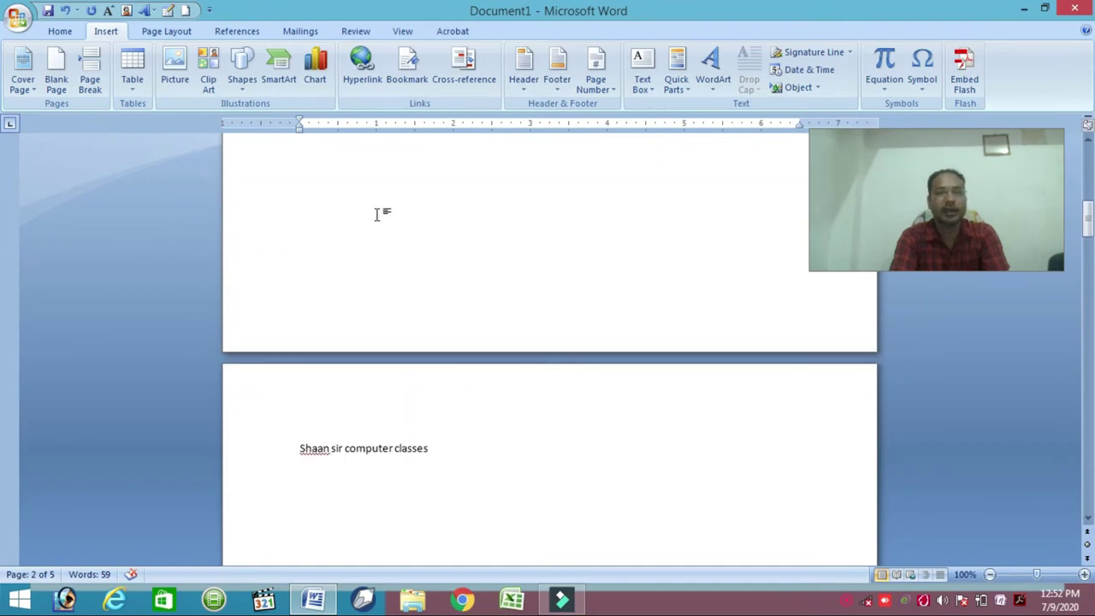
left_click(23, 83)
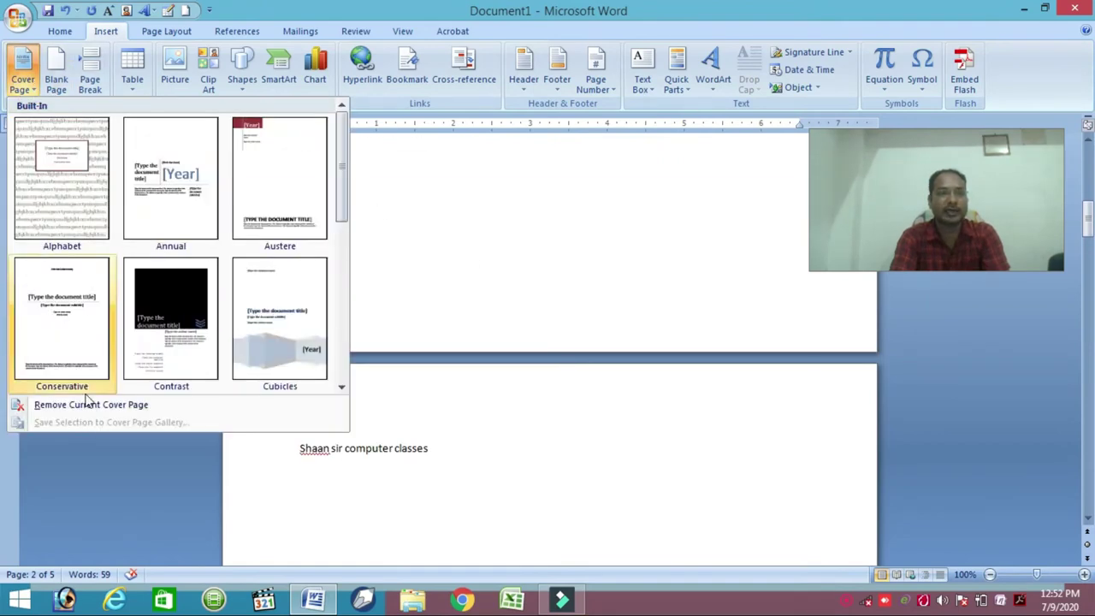
left_click(86, 405)
left_click(30, 86)
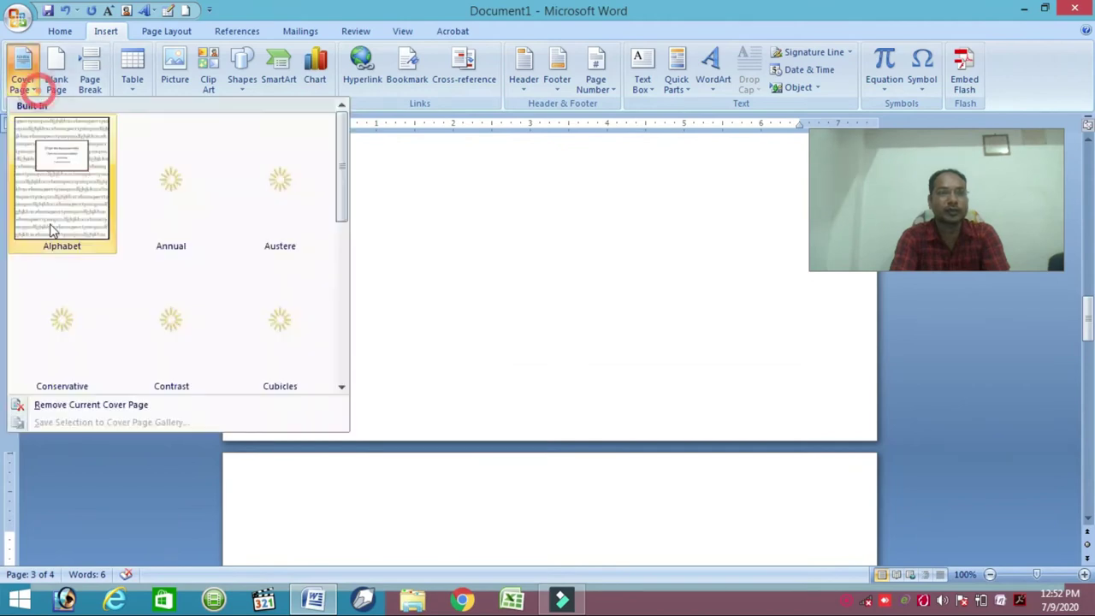
left_click(94, 404)
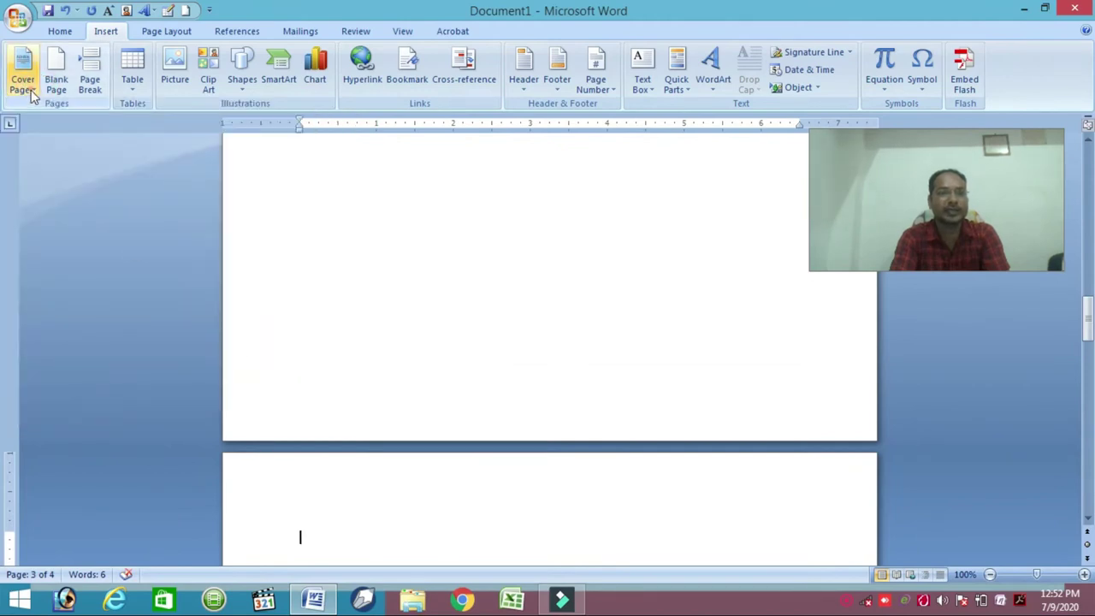
left_click(23, 84)
left_click(86, 404)
Place the caret on the blank first page and remove the remaining cover page.
left_click(442, 461)
scroll(420, 410, "down", 4)
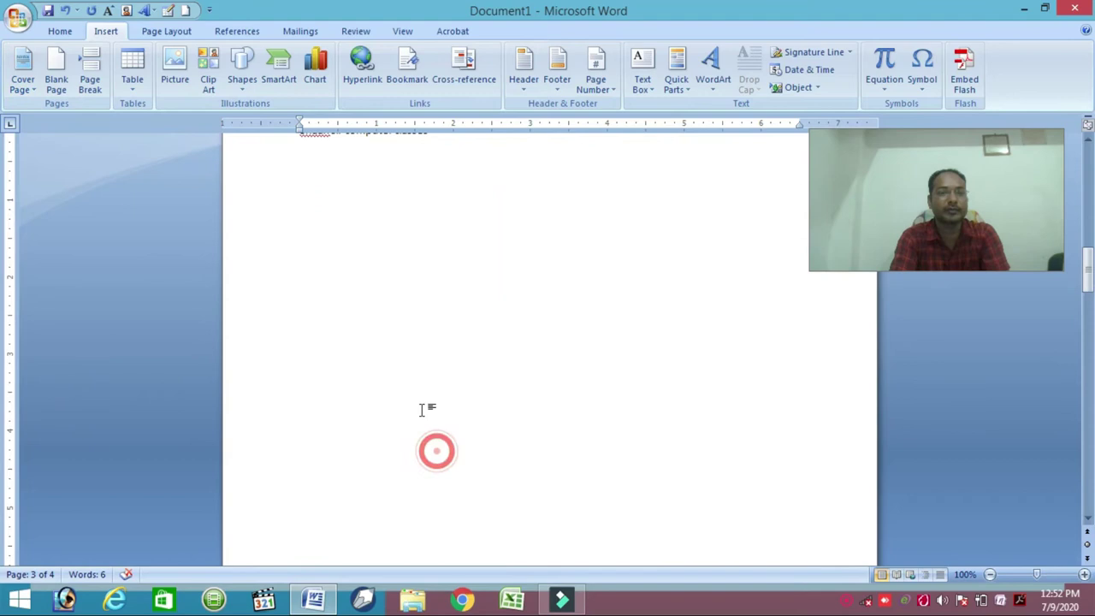
scroll(390, 330, "up", 5)
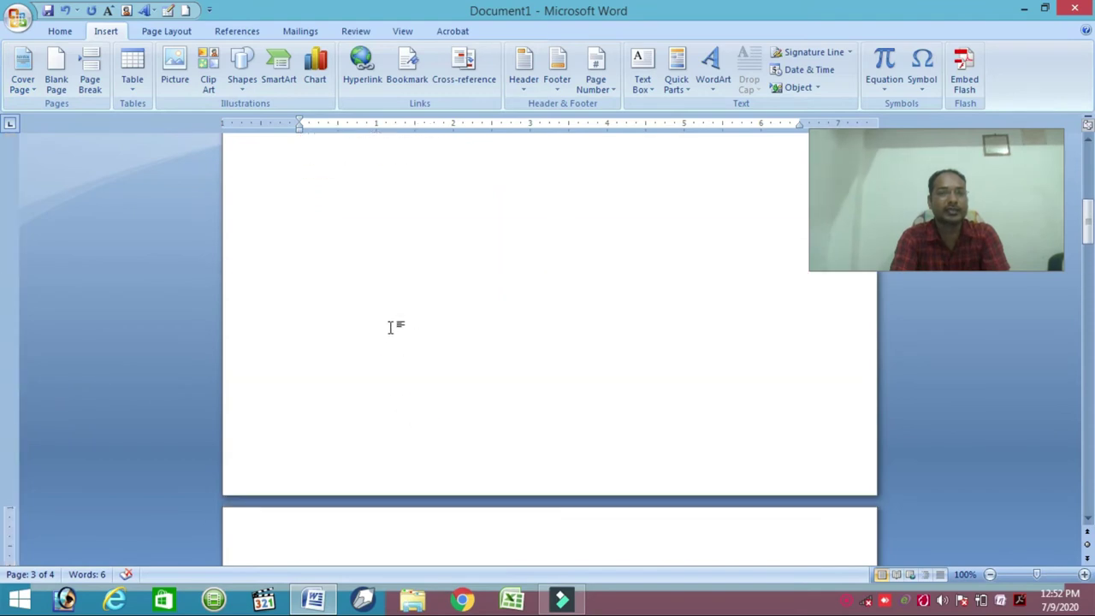
scroll(390, 329, "up", 10)
left_click(391, 322)
left_click(30, 90)
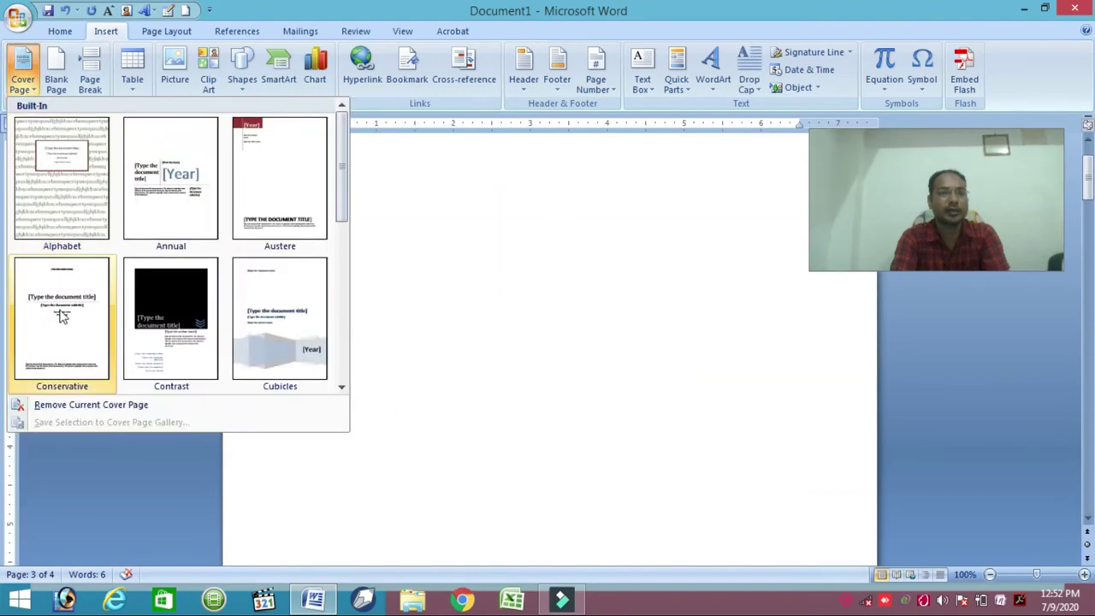
left_click(69, 408)
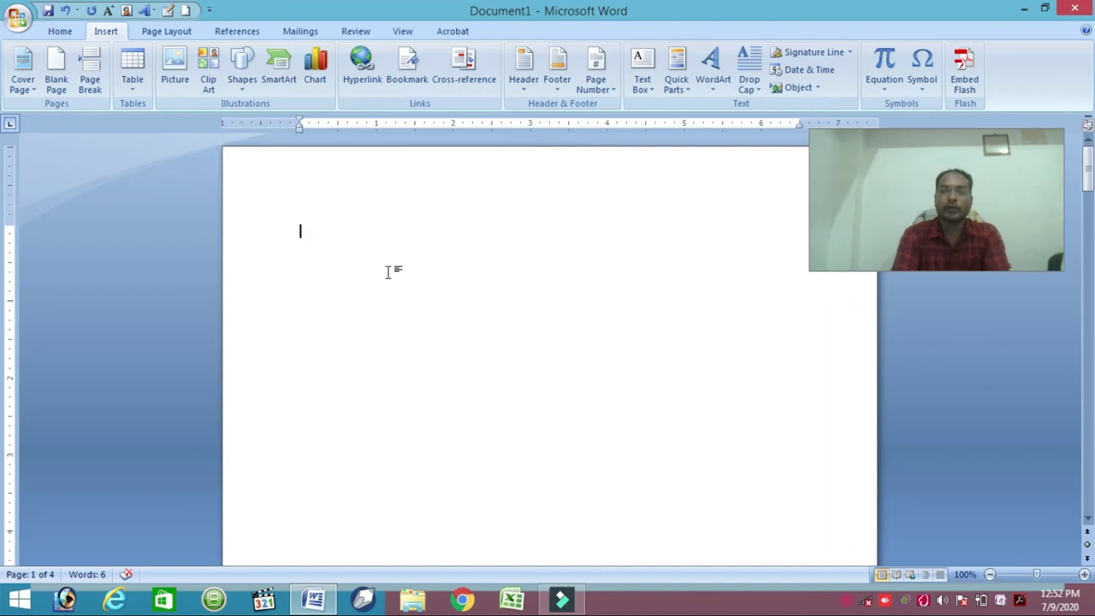
Open the Insert Table dialog and move it toward the page centre.
left_click(131, 84)
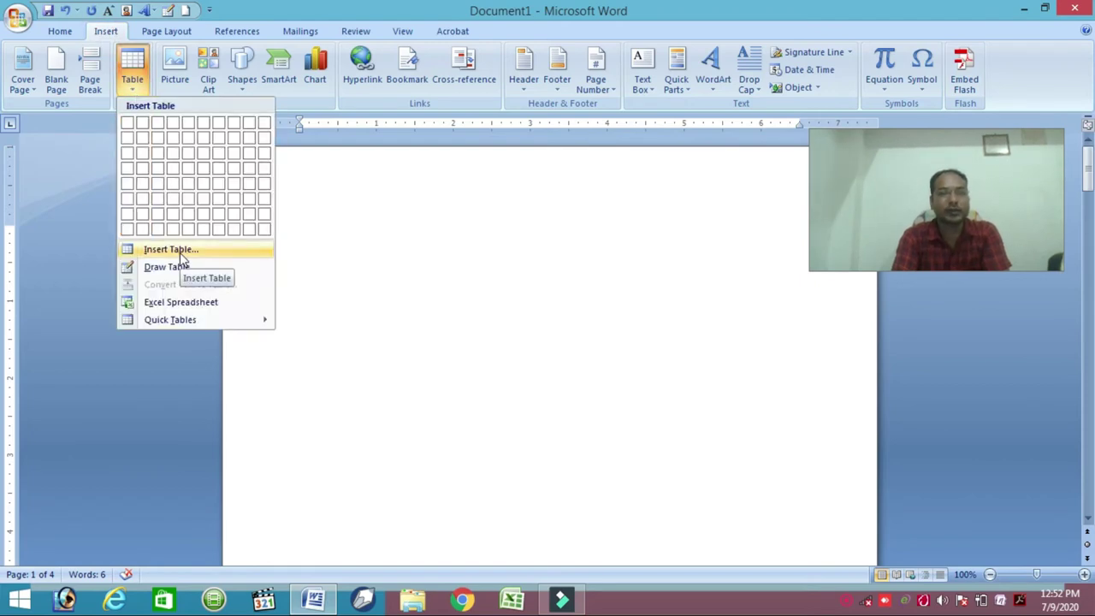
left_click(179, 251)
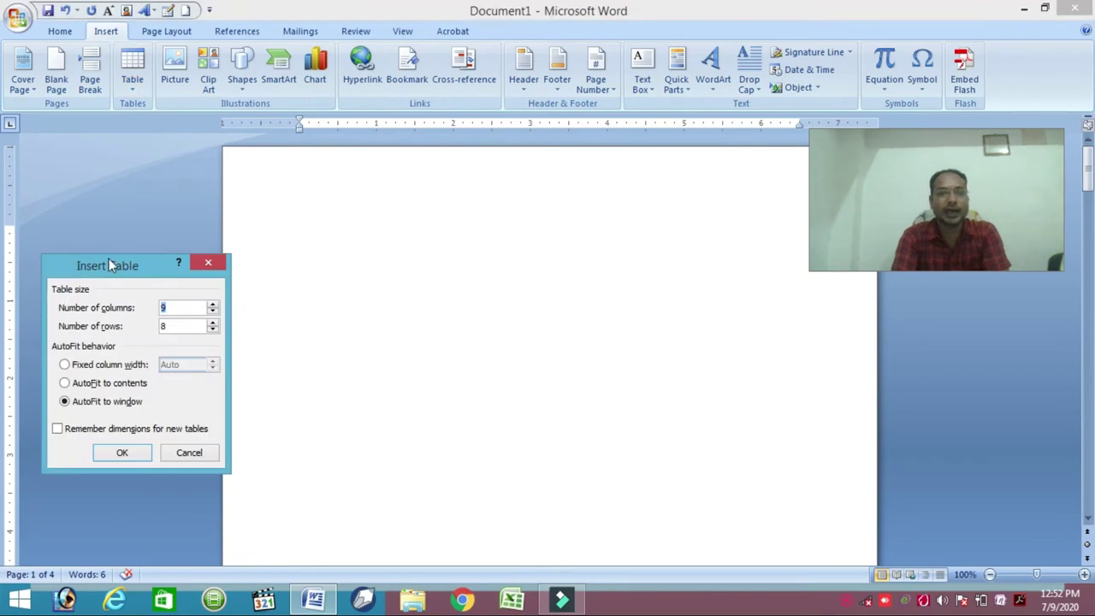
mouse_move(111, 272)
left_mouse_down()
mouse_move(376, 250)
mouse_move(400, 177)
left_mouse_up()
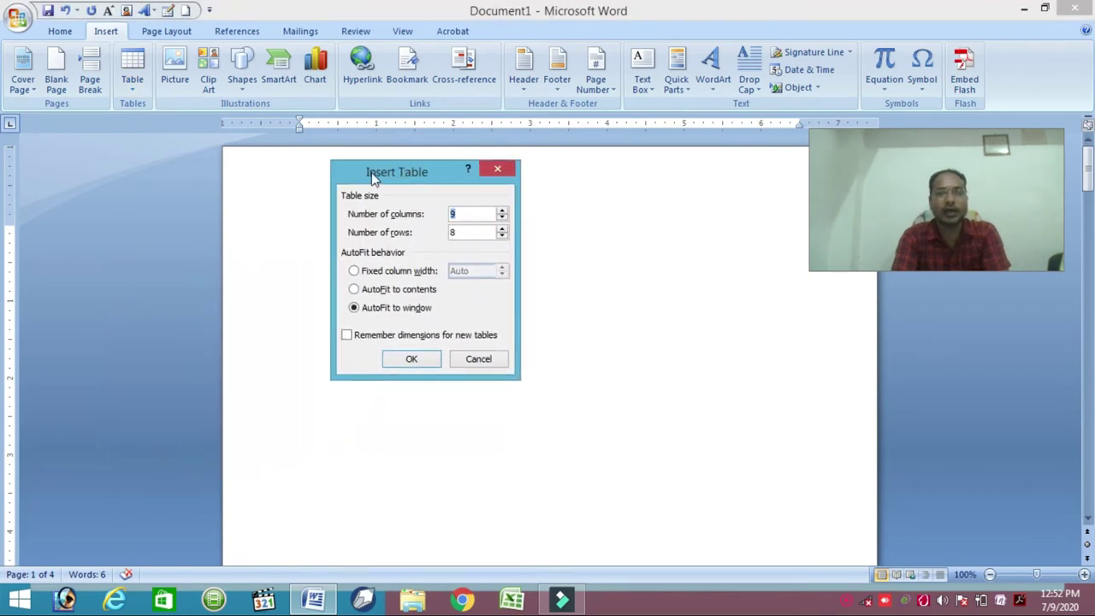
Set Number of columns to 5 and raise Number of rows with the spinner.
left_click(502, 210)
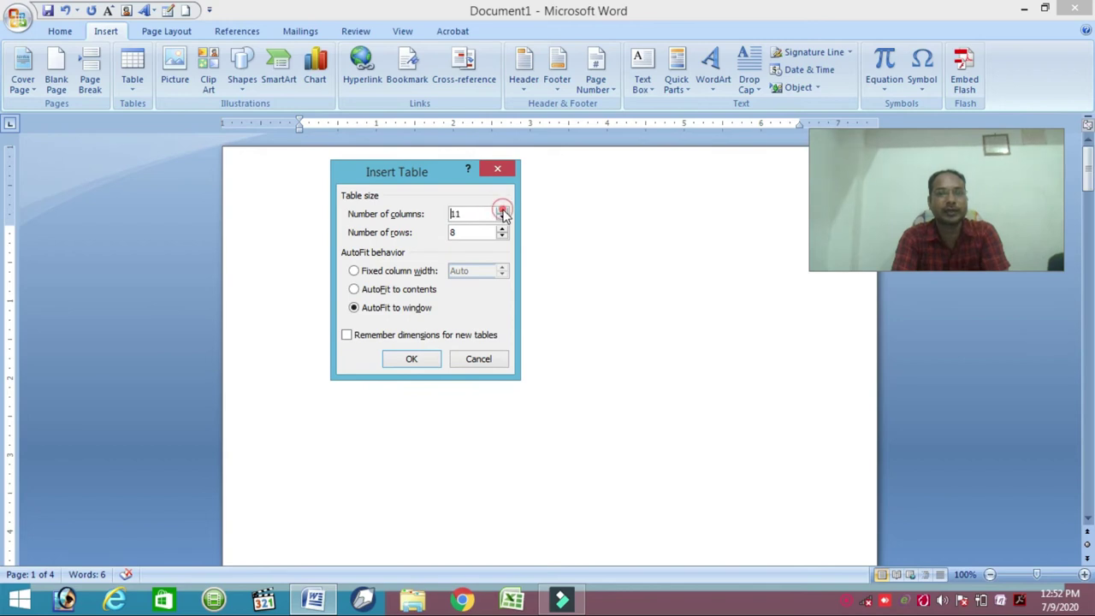
left_click(503, 224)
left_click(505, 220)
left_click(503, 213)
left_click(465, 234)
left_click(503, 228)
left_click(503, 229)
left_click(503, 228)
left_click(503, 228)
left_click(503, 229)
left_click(503, 228)
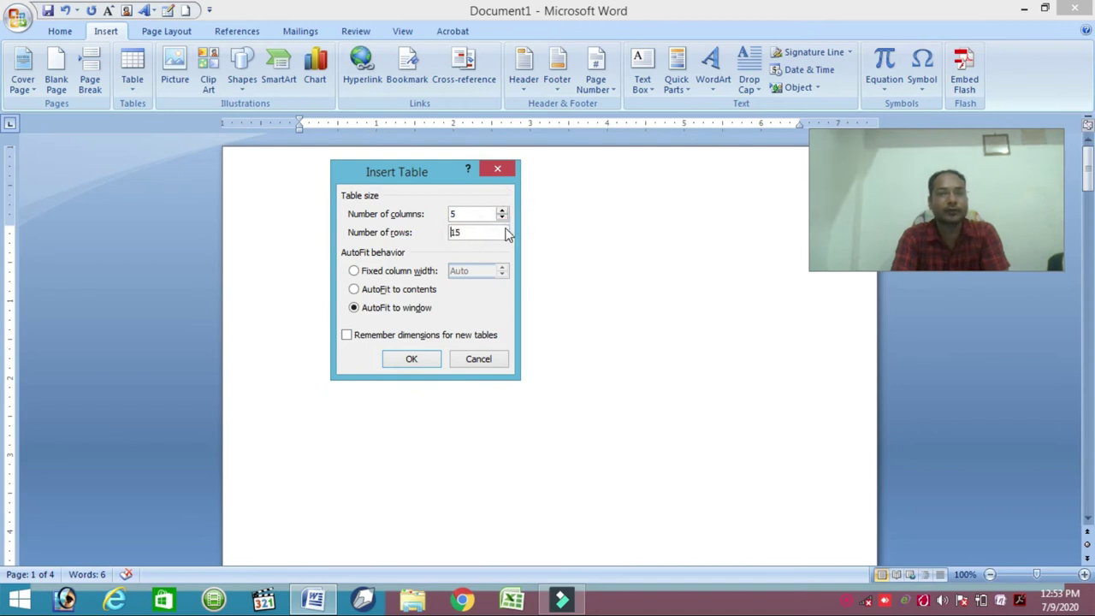
left_click(502, 228)
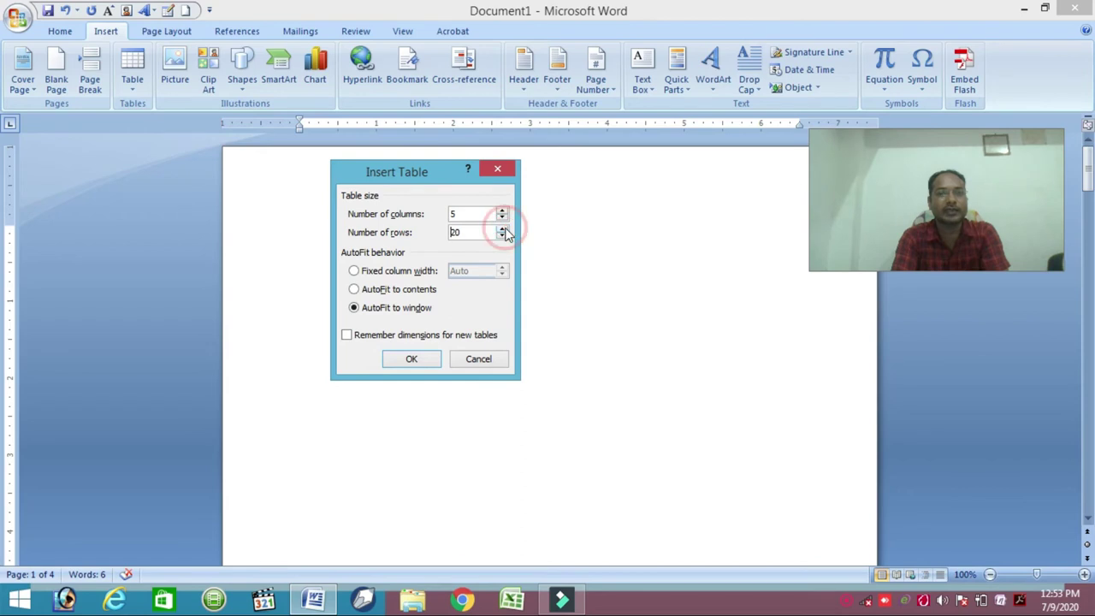
Insert the 5×20 table and type SNO in its first cell.
left_click(404, 359)
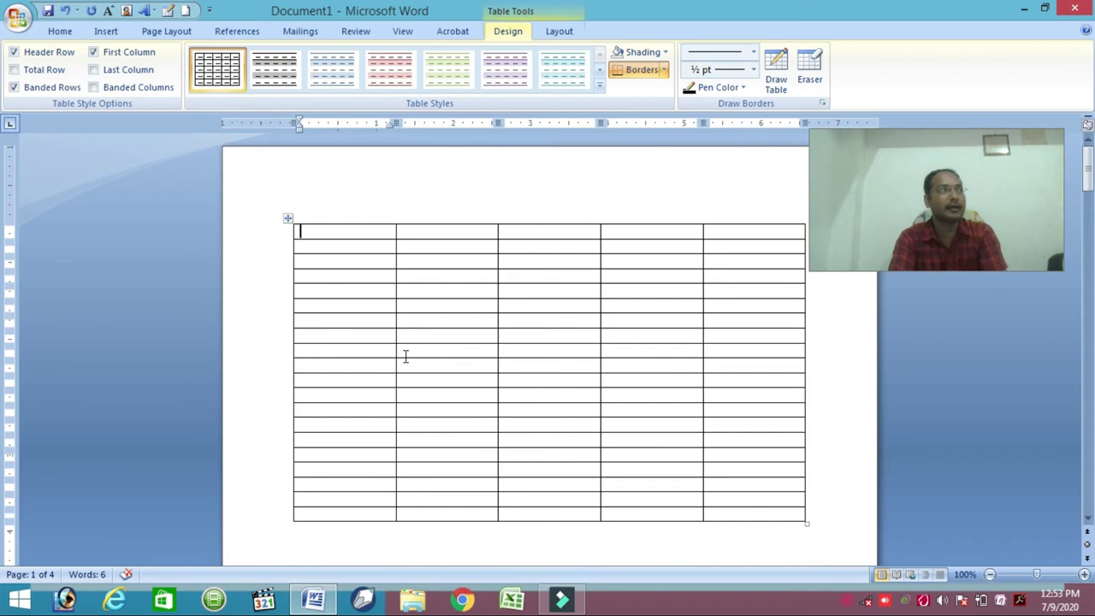
left_click(321, 232)
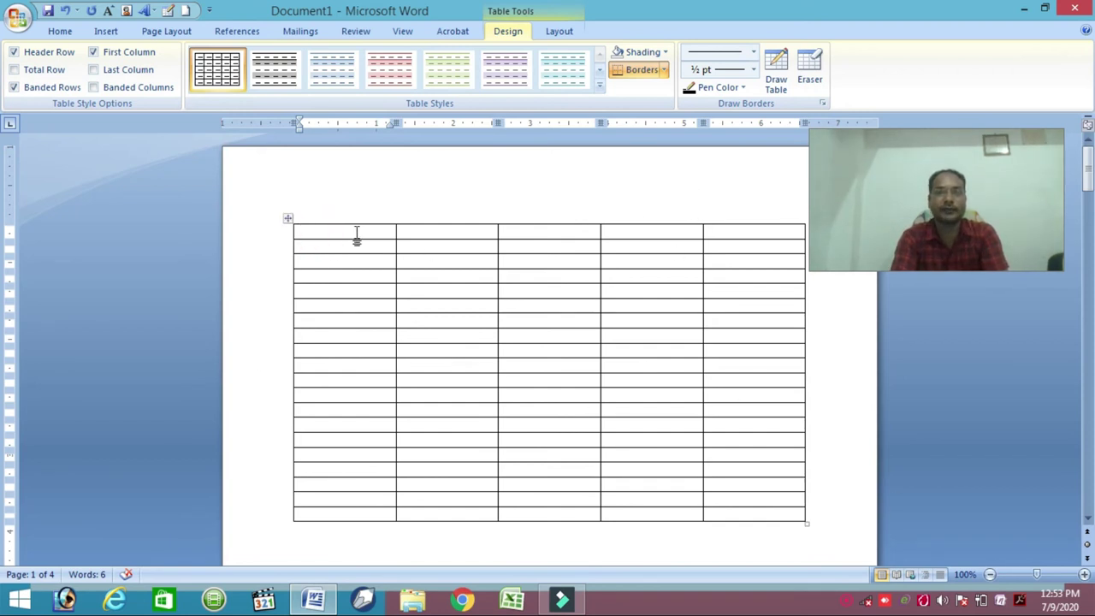
type("Shaan sir computer classes NO")
key("BackSpace")
key("BackSpace")
key("BackSpace")
key("BackSpace")
key("BackSpace")
key("BackSpace")
key("BackSpace")
key("BackSpace")
key("BackSpace")
key("BackSpace")
key("BackSpace")
key("BackSpace")
key("BackSpace")
key("BackSpace")
key("BackSpace")
type("S")
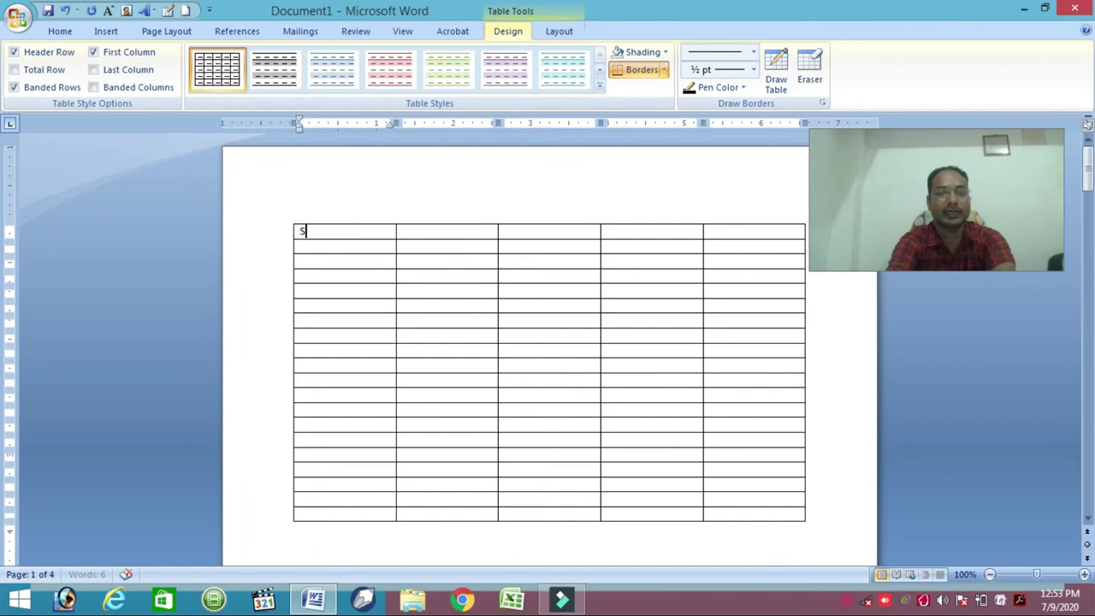
type("NO")
Fill the remaining header cells with NAME, ADDRESS, COURSE and FEE.
key("Tab")
type("N")
key("Tab")
type("ADDRESS")
key("Tab")
type("COURSE")
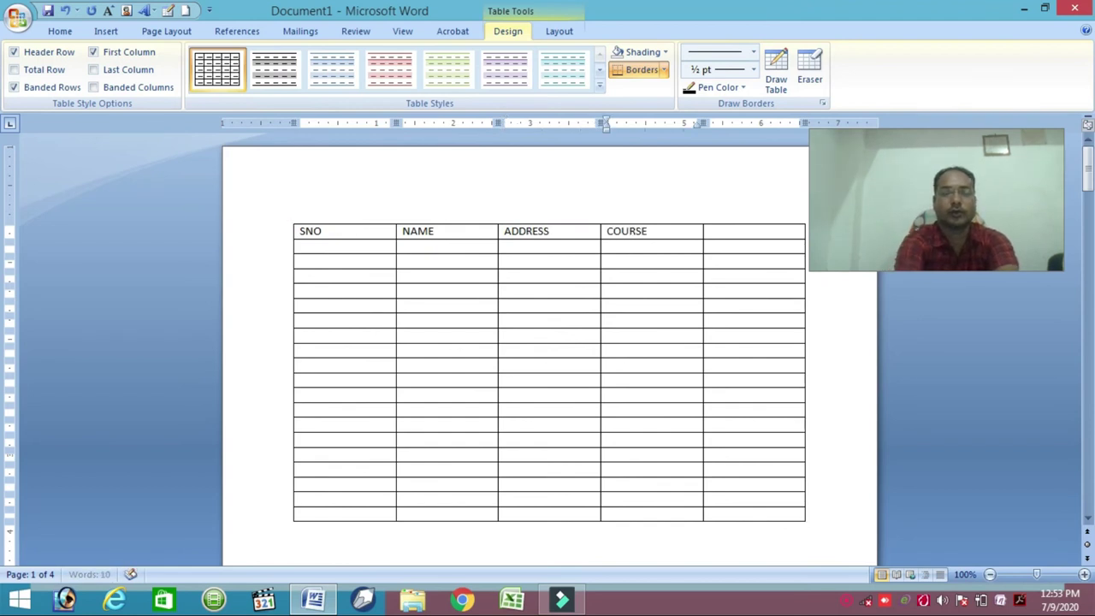
type(" FRE")
key("BackSpace")
key("BackSpace")
key("BackSpace")
key("BackSpace")
key("Tab")
type("FEE")
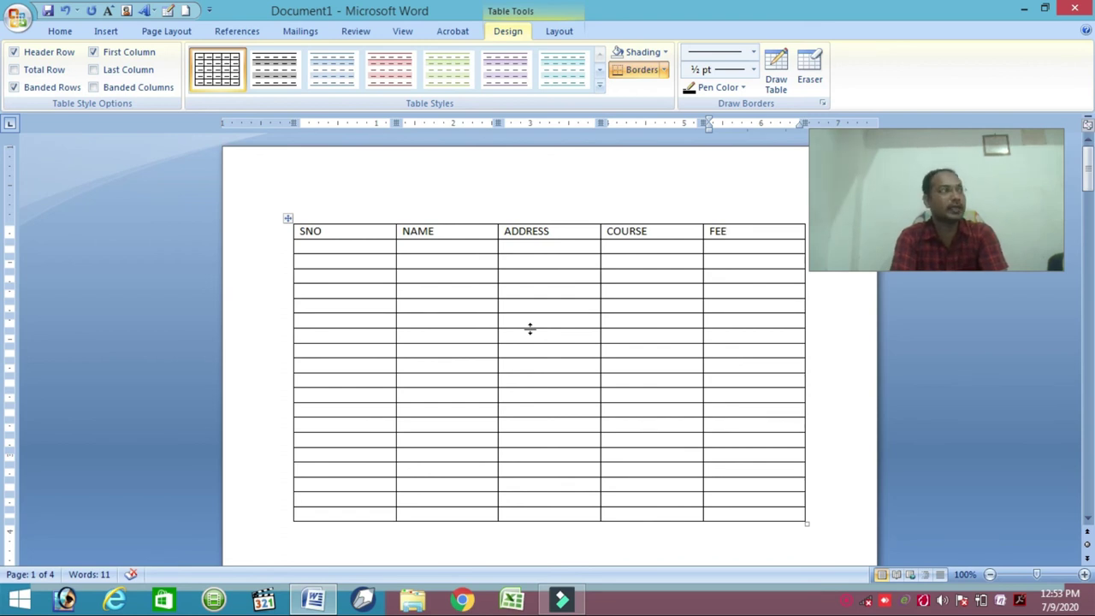
Enter serial number 1, the student's name and the student's address in the first data row.
left_click(313, 249)
type("1")
left_click(443, 248)
type("ROHAN")
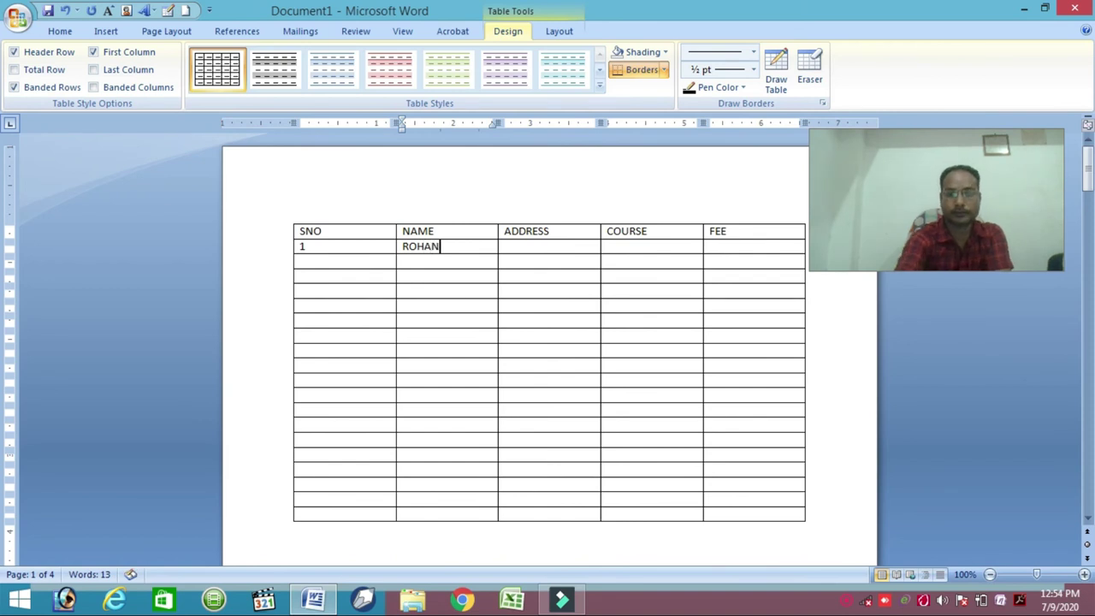
left_click(532, 248)
type("ARSOI")
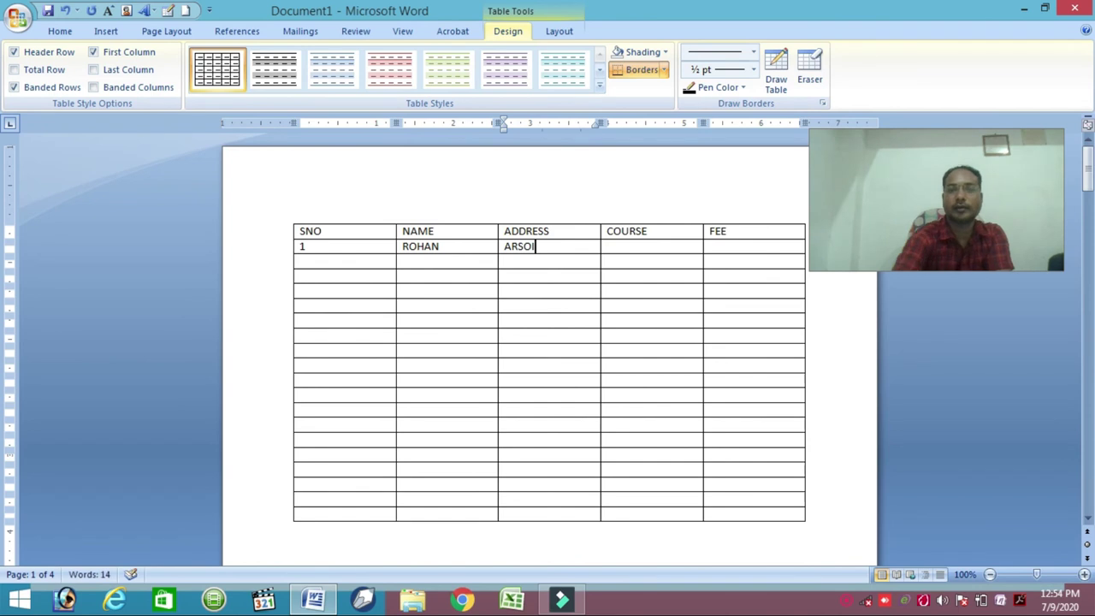
key("BackSpace")
key("BackSpace")
key("BackSpace")
key("BackSpace")
type("BARSOI")
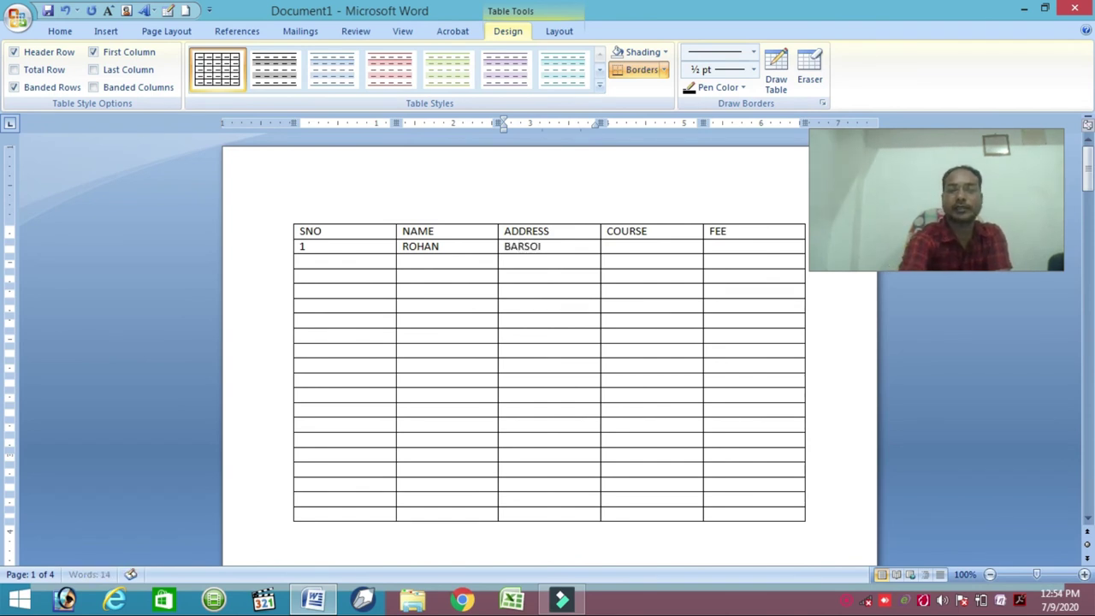
Enter course ADCA and fee 6000 in the same row.
left_click(615, 247)
type("ADCA")
left_click(745, 247)
type("6000")
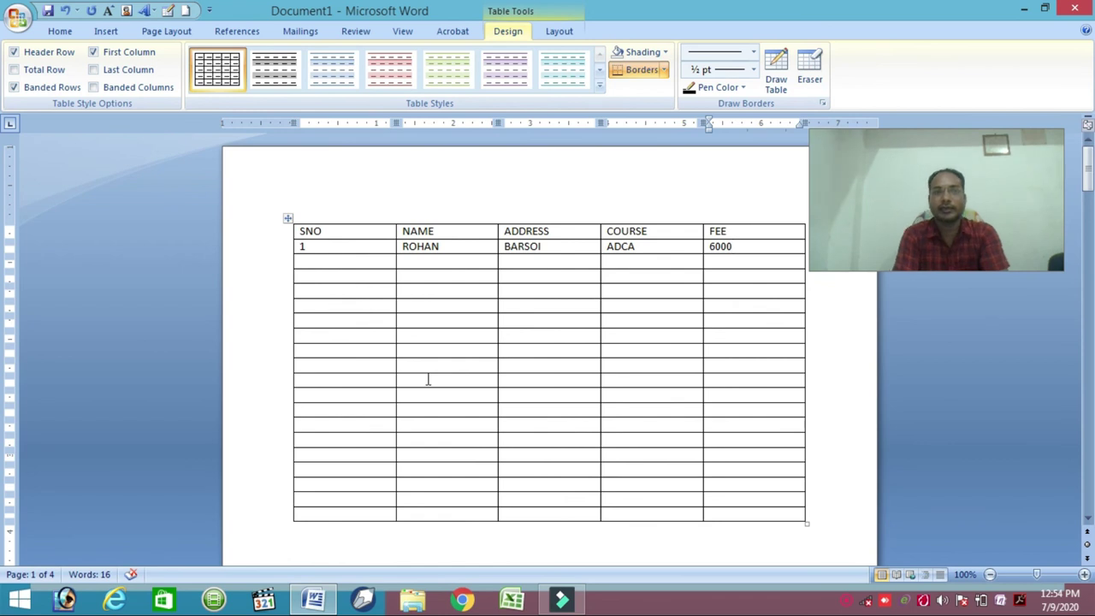
Bring the Insert ribbon commands back into view above the filled student table.
left_click(110, 29)
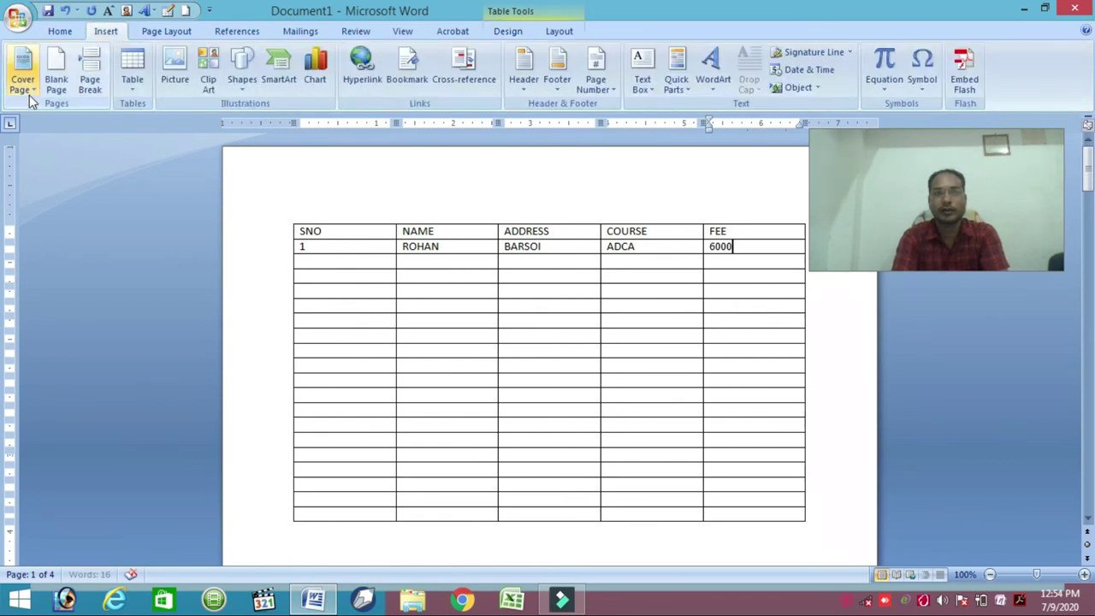